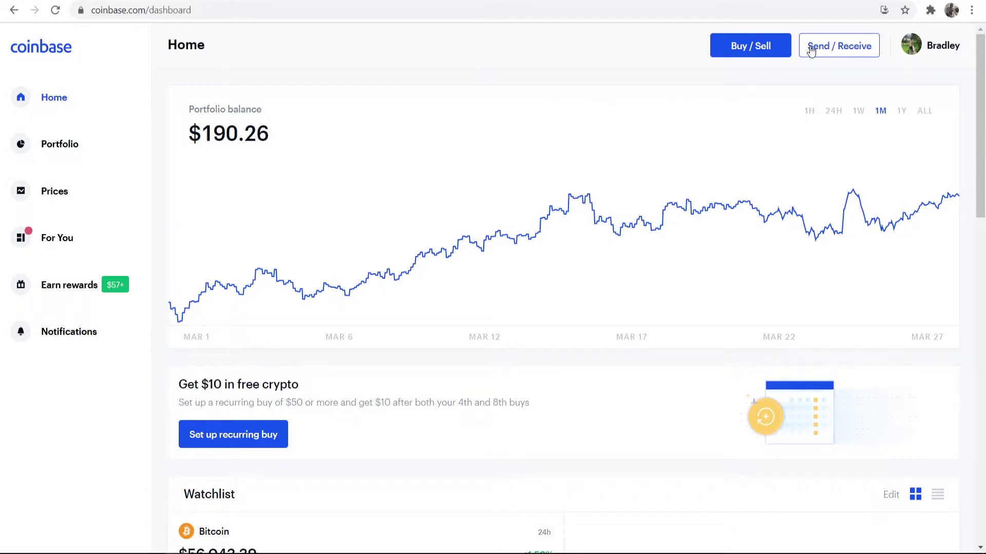
- Open Coinbase Settings and view Payment methods: the Barclays debit card and a UK bank account
{"action": "left_click", "coordinate": [942, 46]}
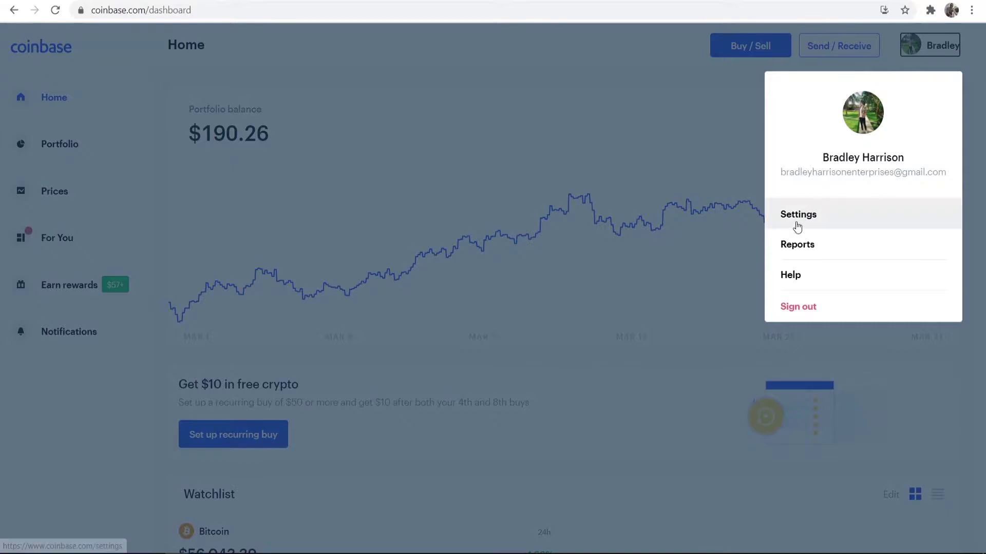
{"action": "left_click", "coordinate": [811, 220]}
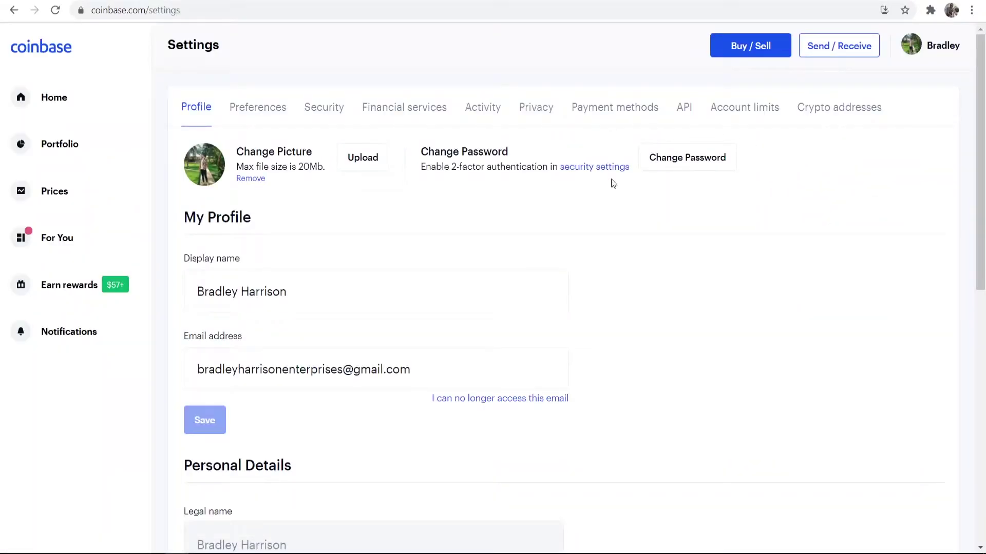
{"action": "left_click", "coordinate": [621, 107]}
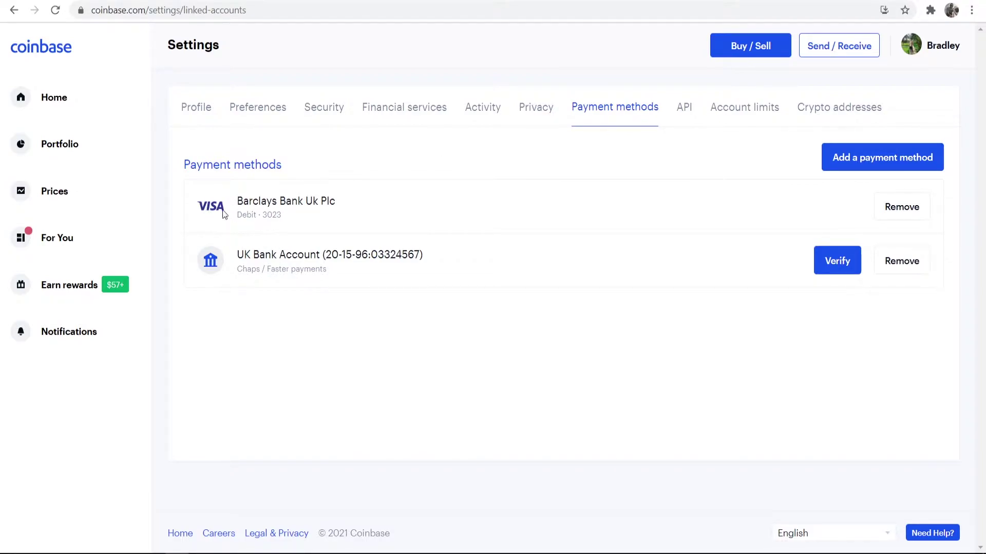
{"action": "left_click_drag", "start_coordinate": [347, 206], "coordinate": [223, 195]}
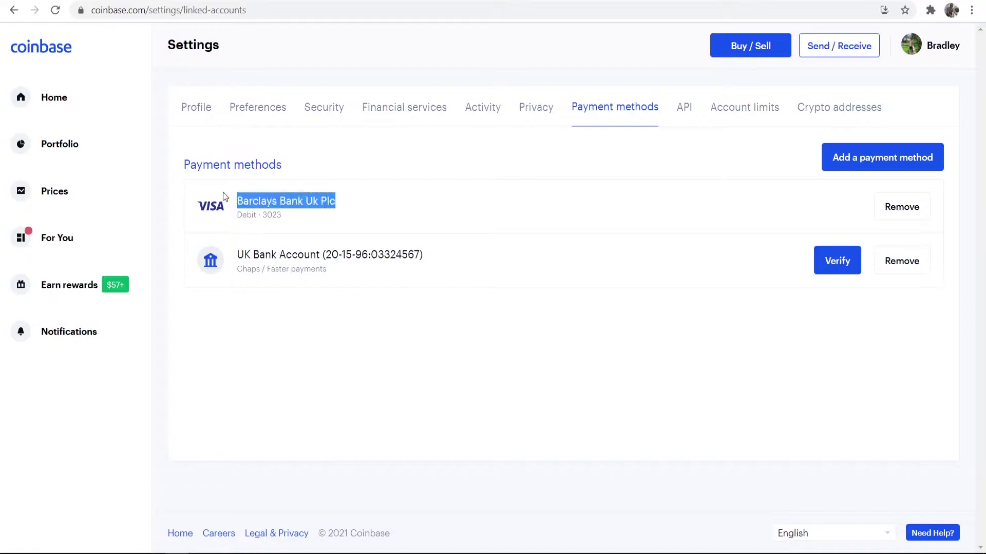
{"action": "left_click", "coordinate": [403, 163]}
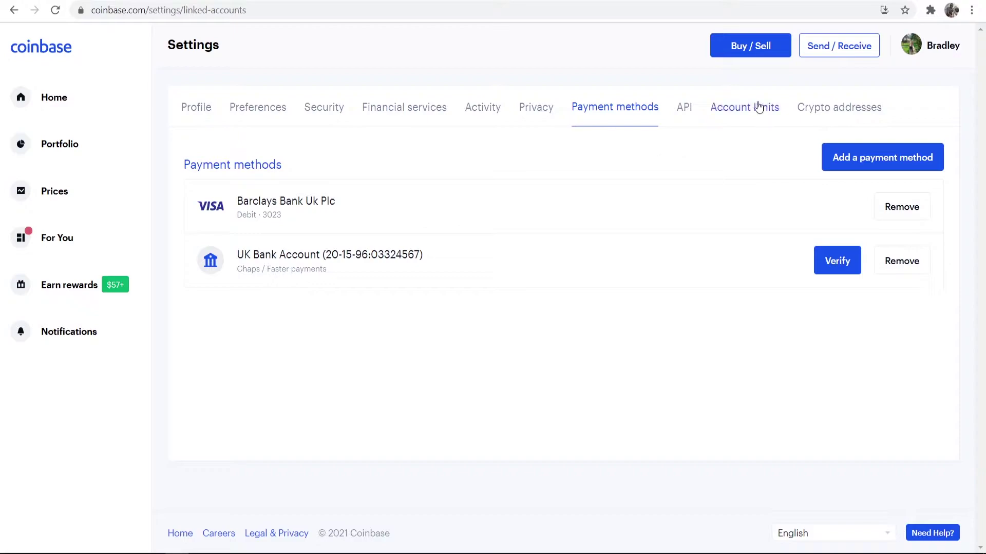
- Open Account limits and review the completed phone number and photo ID verification steps
{"action": "left_click", "coordinate": [744, 112]}
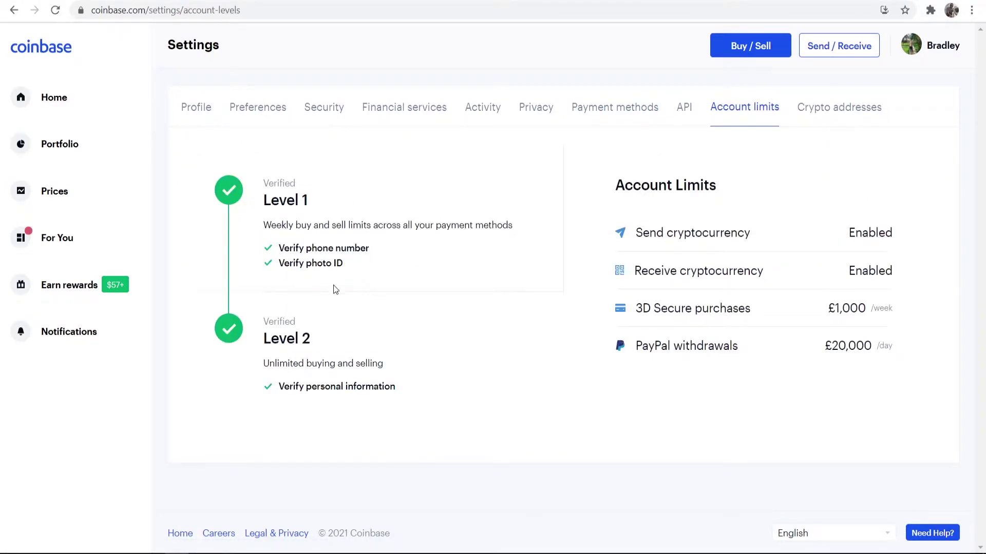
{"action": "left_click_drag", "start_coordinate": [278, 249], "coordinate": [409, 255]}
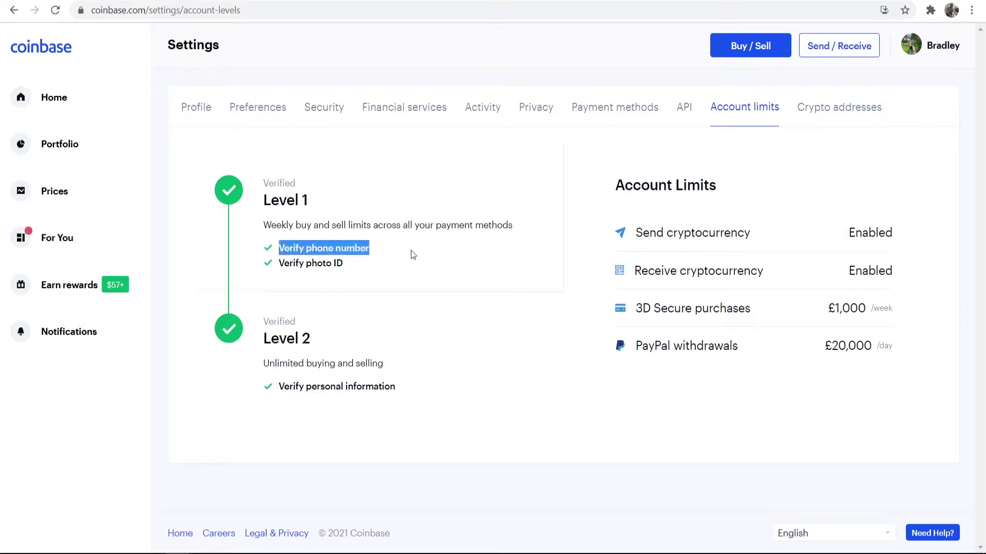
{"action": "left_click", "coordinate": [318, 254]}
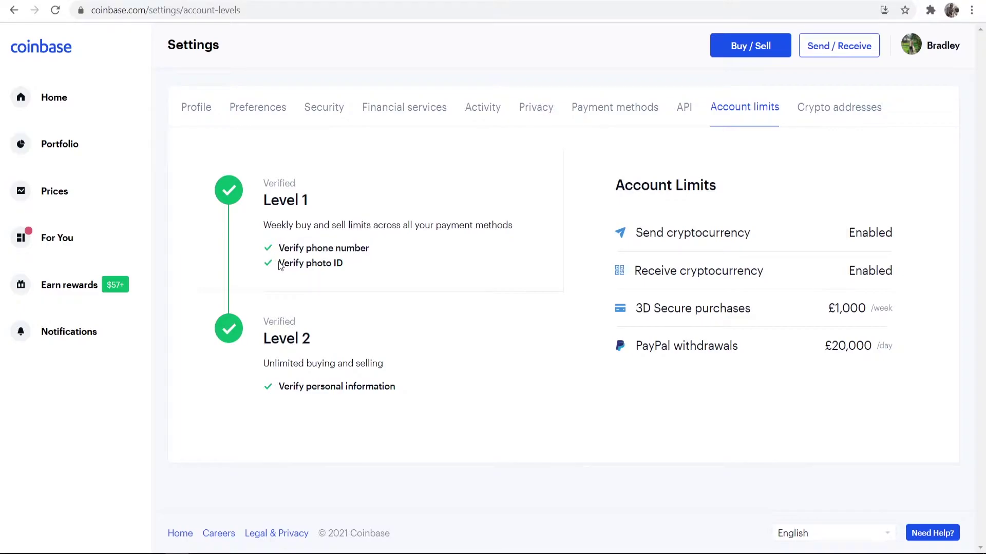
{"action": "left_click_drag", "start_coordinate": [279, 264], "coordinate": [338, 263]}
{"action": "left_click", "coordinate": [353, 262]}
- Preview a £40 Bitcoin buy on the Barclays card: 0.00092553 BTC with a £1.99 fee
{"action": "left_click", "coordinate": [751, 47]}
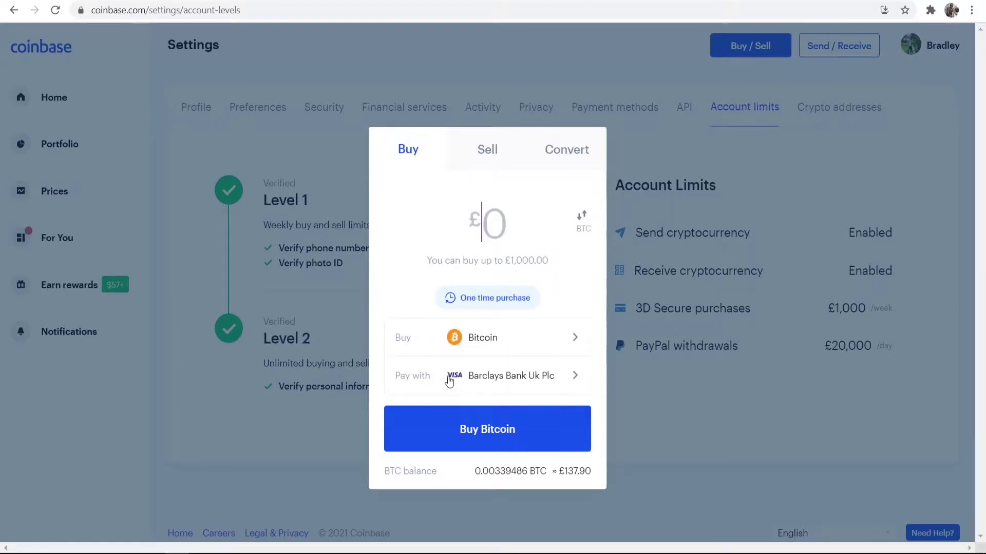
{"action": "left_click", "coordinate": [471, 383]}
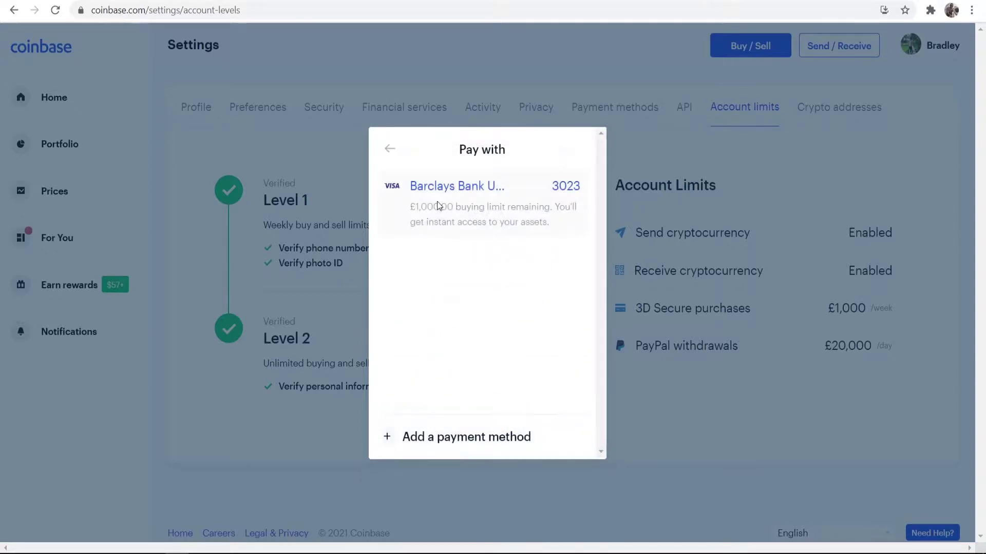
{"action": "left_click", "coordinate": [392, 157]}
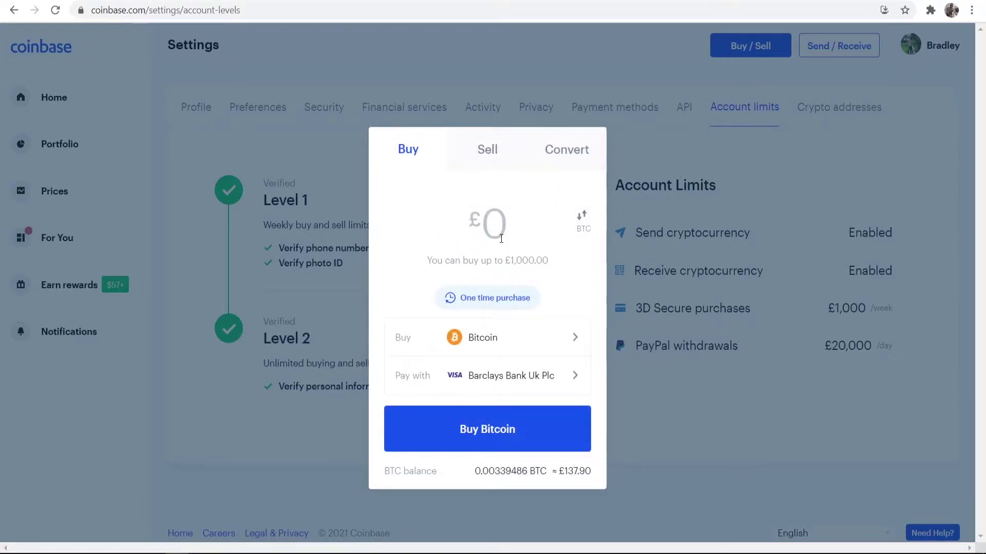
{"action": "type", "text": "4"}
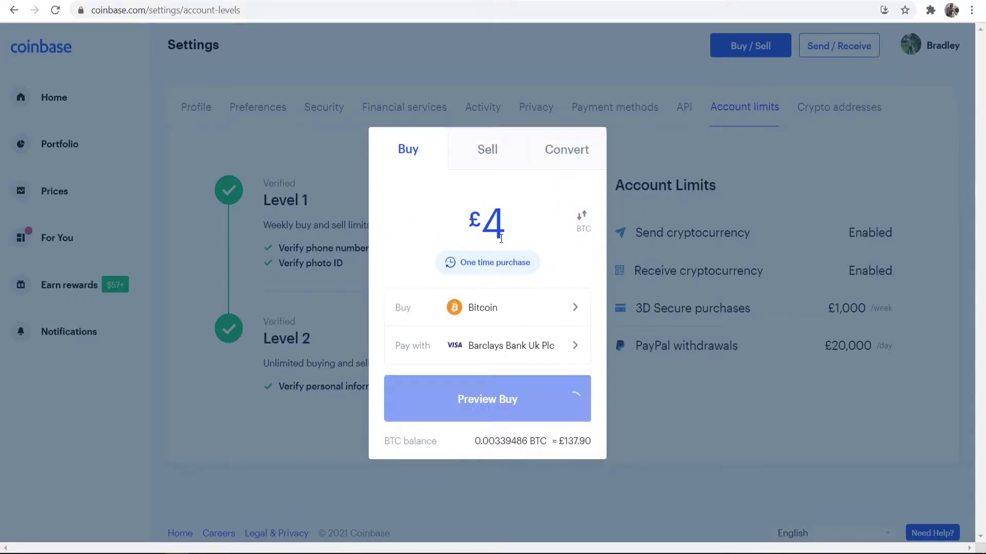
{"action": "type", "text": "0"}
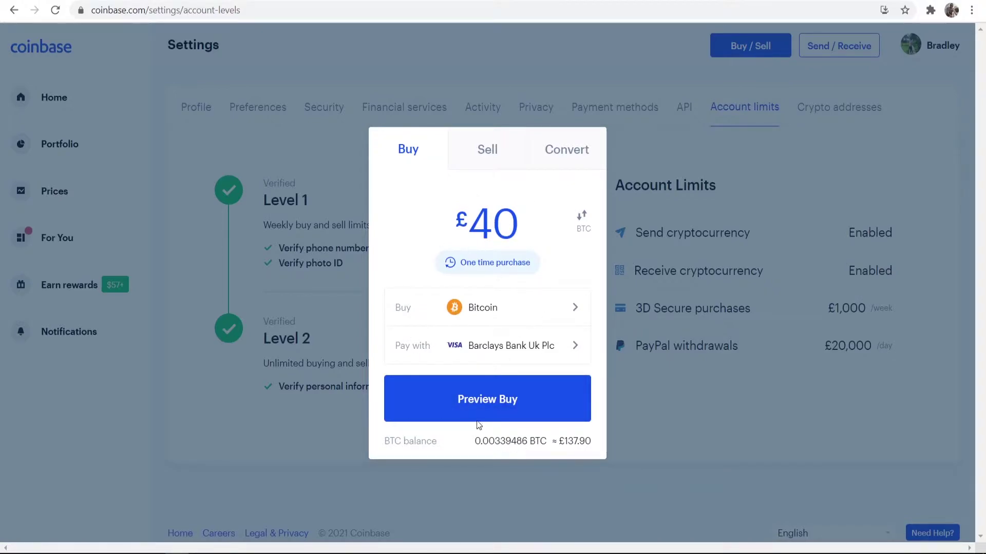
{"action": "left_click", "coordinate": [456, 396]}
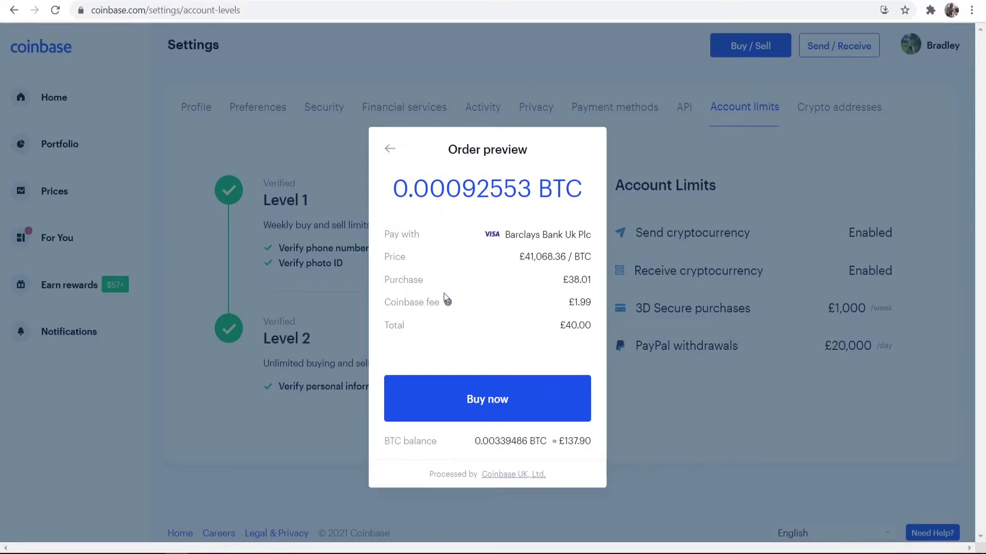
- Place the £40 Bitcoin order and confirm 0.0009 BTC is available in the BTC Wallet
{"action": "left_click", "coordinate": [470, 406]}
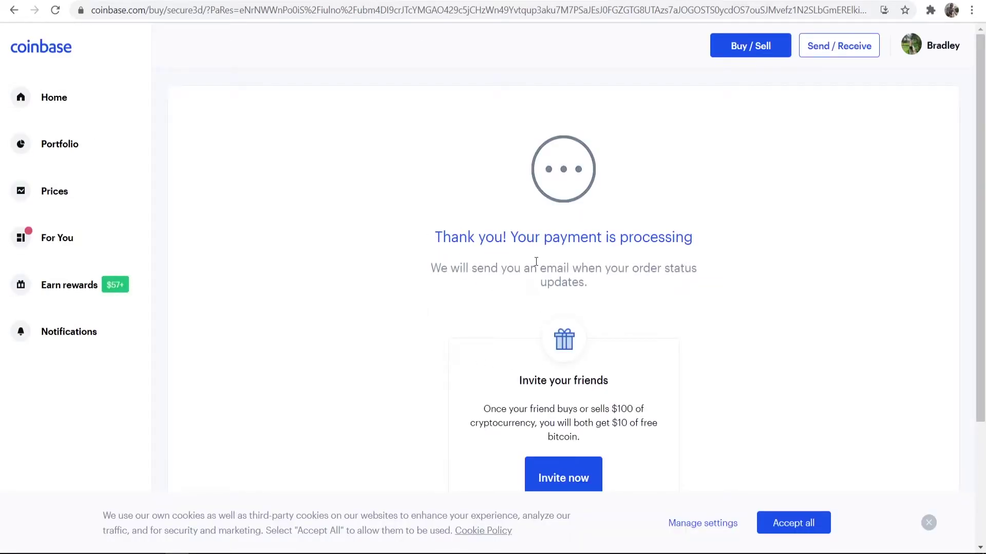
{"action": "triple_click", "coordinate": [424, 238]}
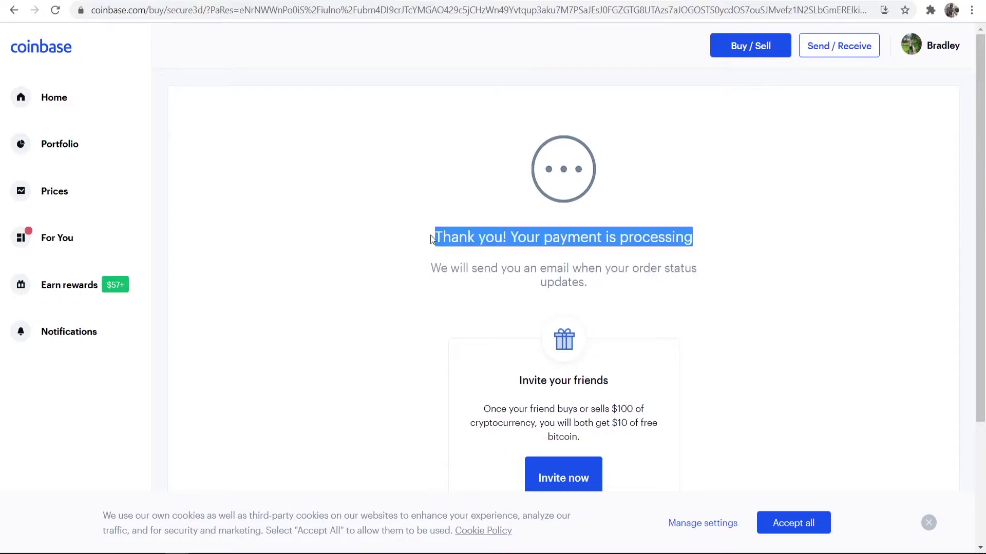
{"action": "left_click", "coordinate": [430, 235]}
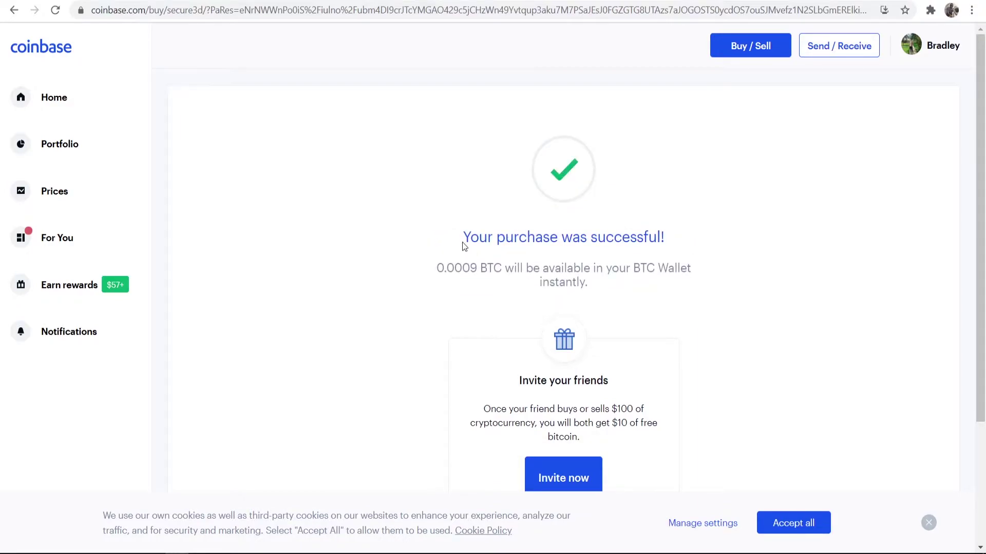
{"action": "left_click_drag", "start_coordinate": [463, 236], "coordinate": [590, 283]}
{"action": "left_click", "coordinate": [660, 237]}
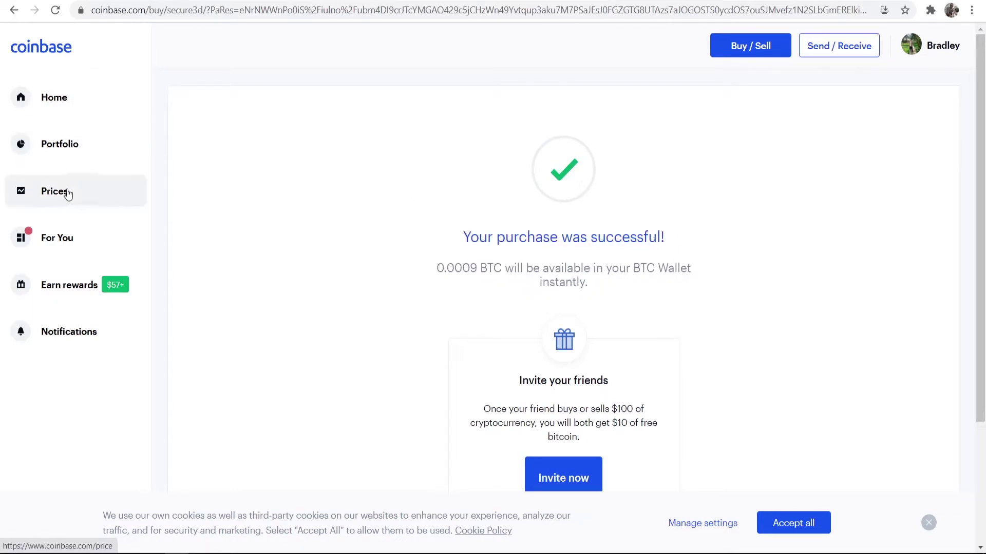
- Reload the portfolio to show the $243.02 balance with the new 0.00092553 BTC purchase
{"action": "left_click", "coordinate": [62, 158]}
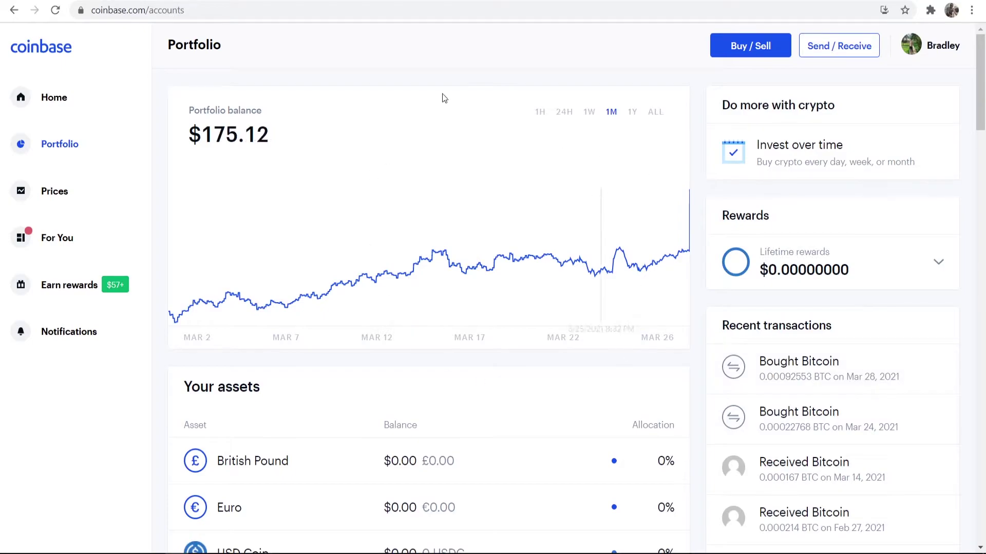
{"action": "left_click", "coordinate": [55, 10]}
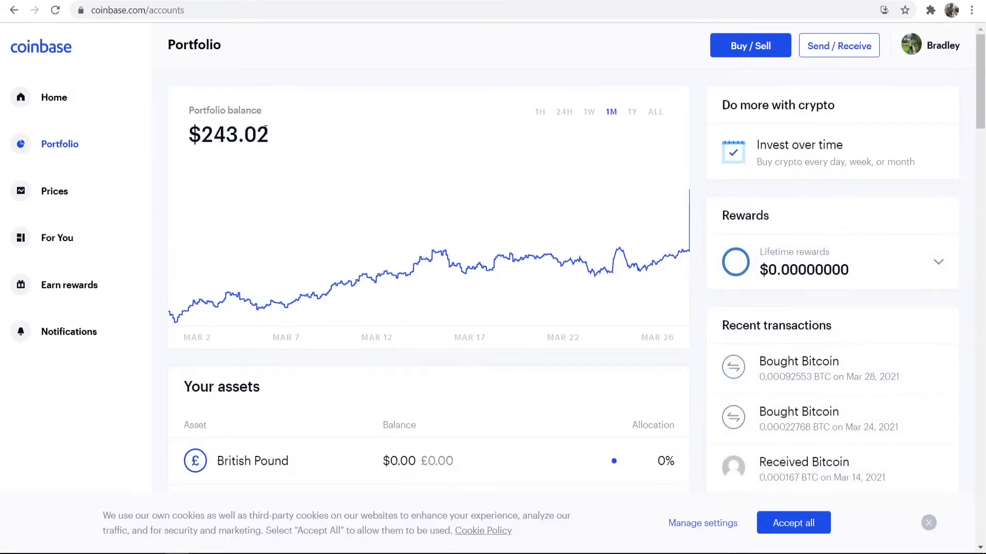
{"action": "left_click_drag", "start_coordinate": [257, 131], "coordinate": [326, 136]}
{"action": "left_click", "coordinate": [201, 138]}
{"action": "left_click", "coordinate": [419, 161]}
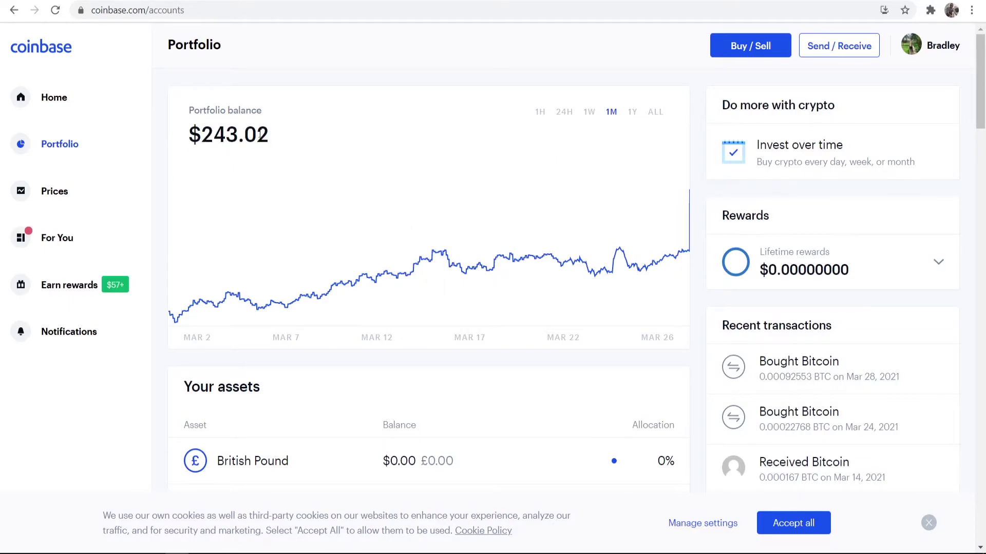
{"action": "left_click_drag", "start_coordinate": [272, 136], "coordinate": [213, 136]}
{"action": "left_click", "coordinate": [180, 142]}
- Start a Bitcoin send using Send all for the full $242.25 balance, then bring up Exodus
{"action": "left_click", "coordinate": [841, 50]}
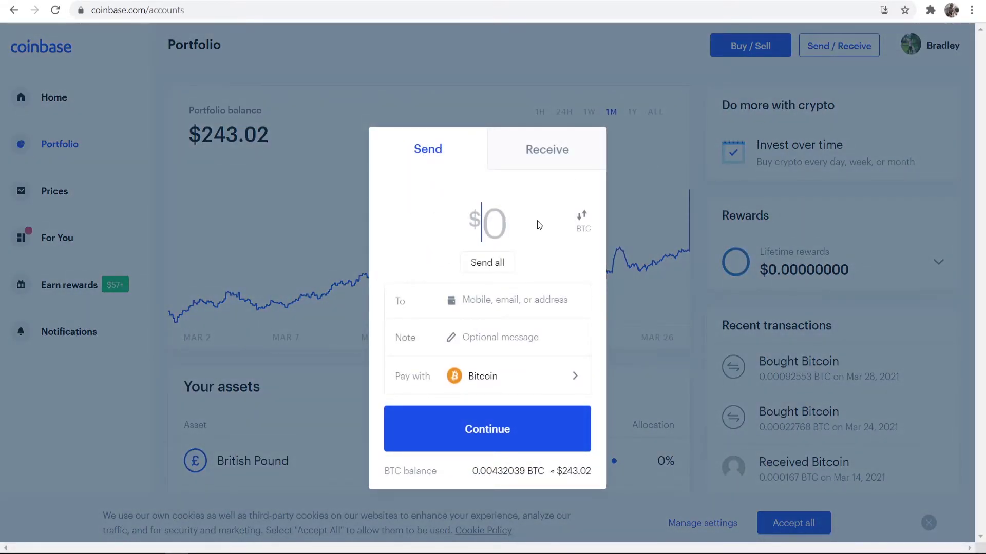
{"action": "left_click", "coordinate": [501, 264]}
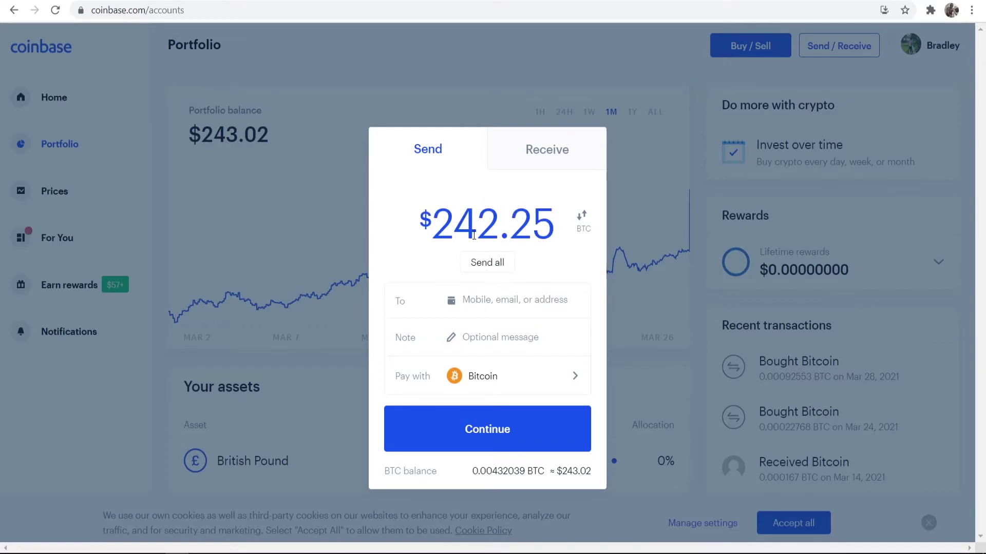
{"action": "left_click_drag", "start_coordinate": [497, 223], "coordinate": [435, 215]}
{"action": "left_click", "coordinate": [475, 220]}
{"action": "mouse_move", "coordinate": [205, 552]}
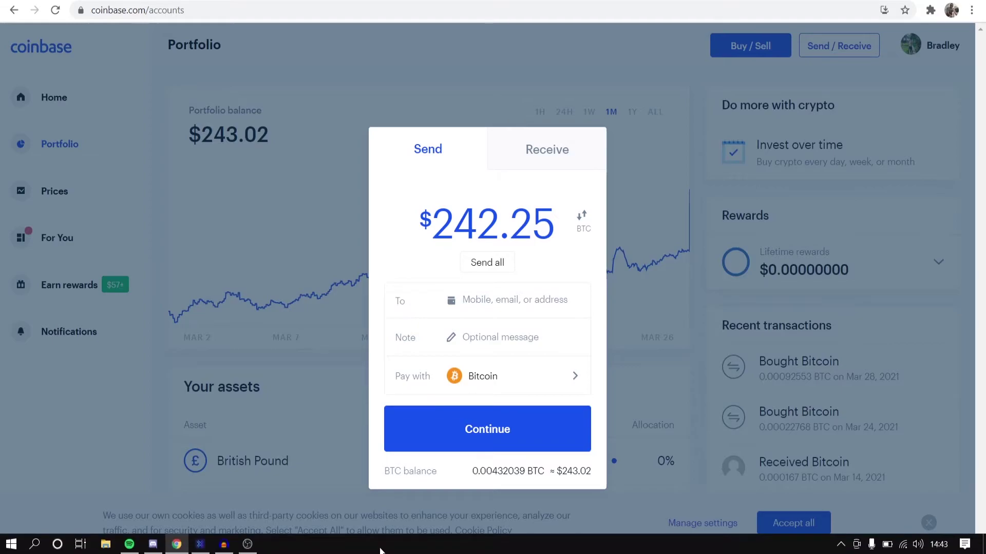
{"action": "left_click", "coordinate": [200, 548]}
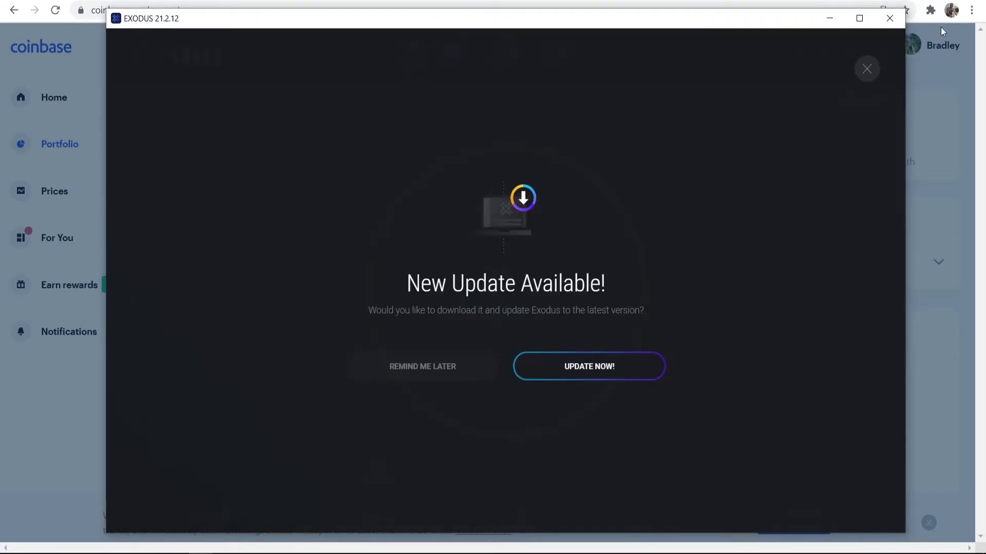
- In Exodus, postpone the update and copy the Bitcoin wallet's receiving address
{"action": "left_click", "coordinate": [871, 69]}
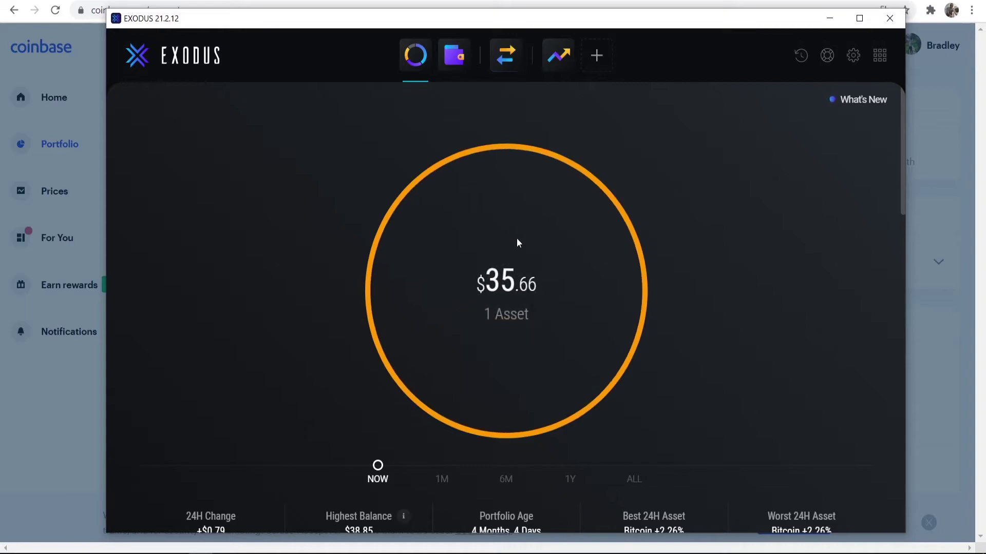
{"action": "scroll", "coordinate": [383, 137], "scroll_direction": "down", "scroll_amount": 5}
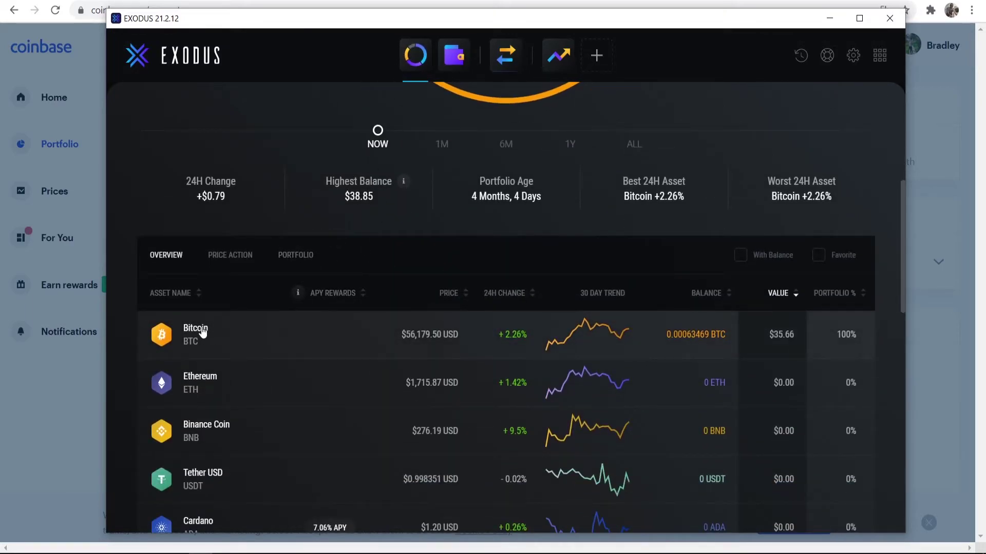
{"action": "left_click", "coordinate": [204, 344]}
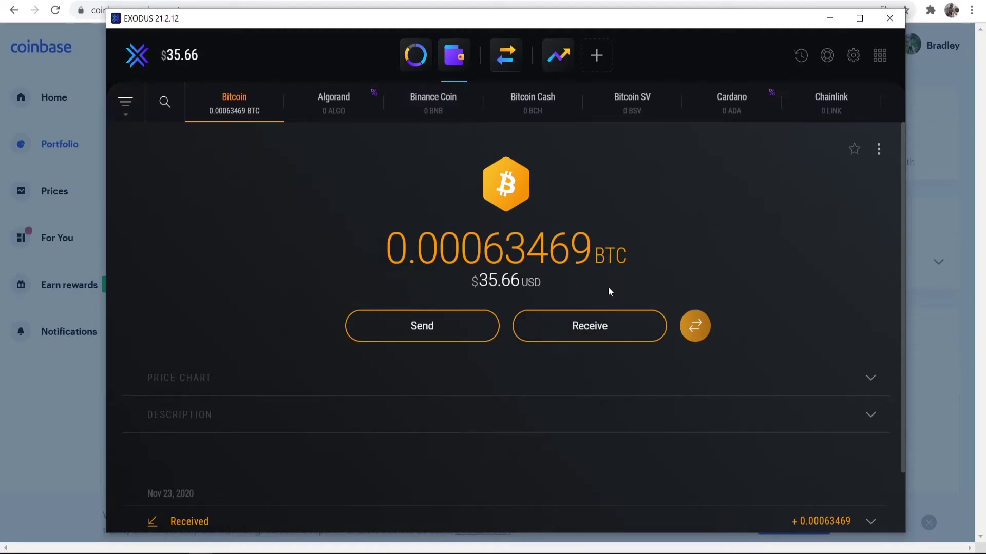
{"action": "left_click", "coordinate": [585, 330]}
{"action": "left_click", "coordinate": [665, 238]}
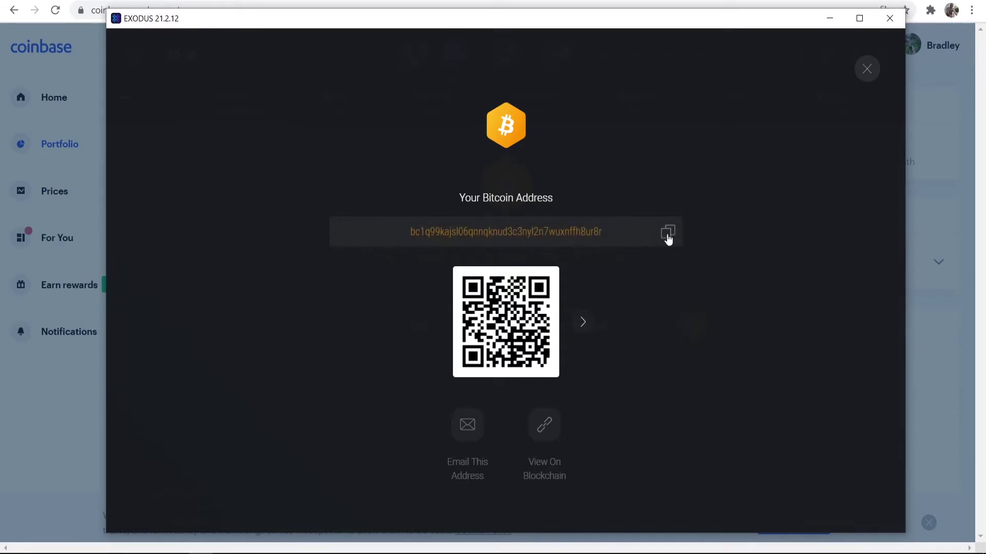
{"action": "left_click", "coordinate": [666, 232]}
- Paste the Exodus address as the recipient, add the note 'transfer', and continue to review
{"action": "left_click", "coordinate": [867, 70]}
{"action": "left_click", "coordinate": [830, 19]}
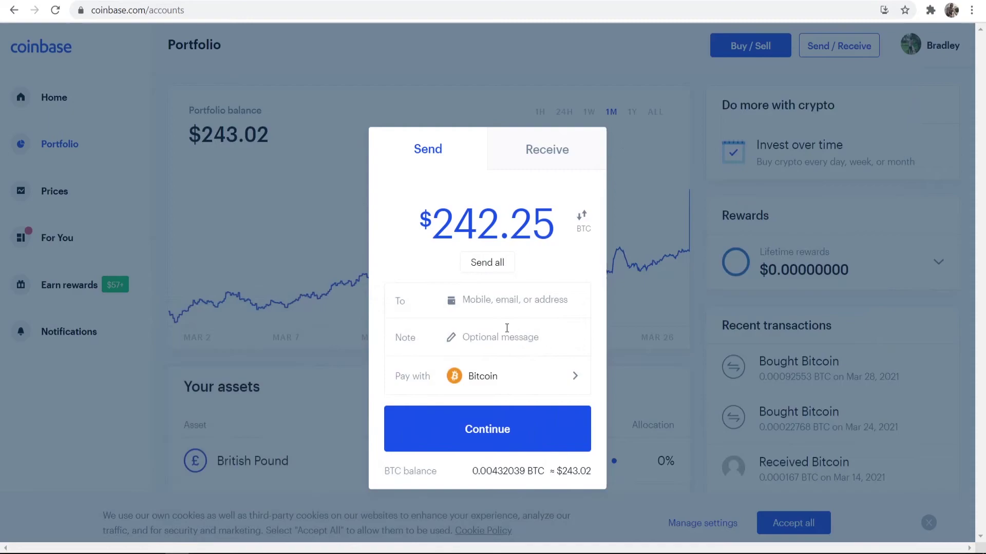
{"action": "right_click", "coordinate": [493, 303]}
{"action": "left_click", "coordinate": [525, 408]}
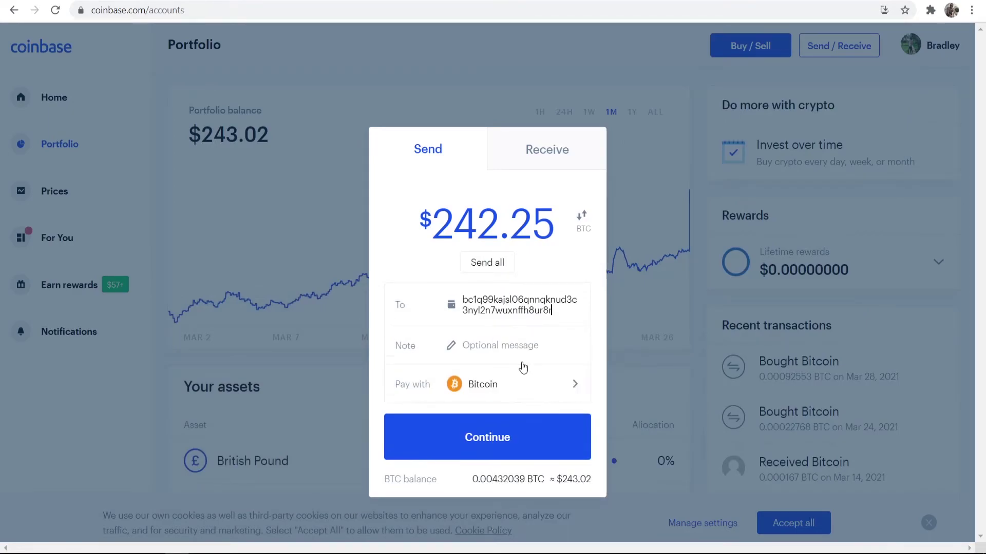
{"action": "left_click", "coordinate": [496, 345]}
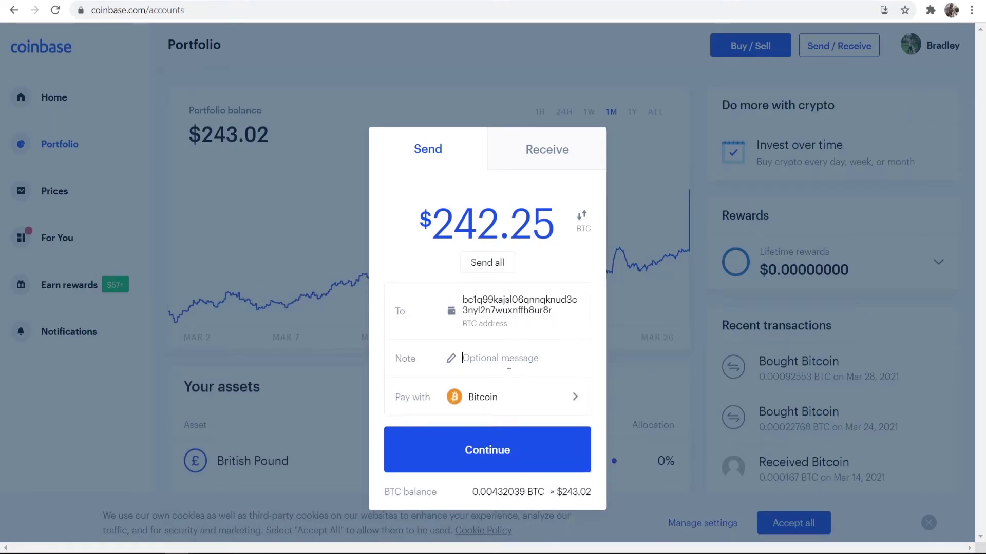
{"action": "type", "text": "transfer"}
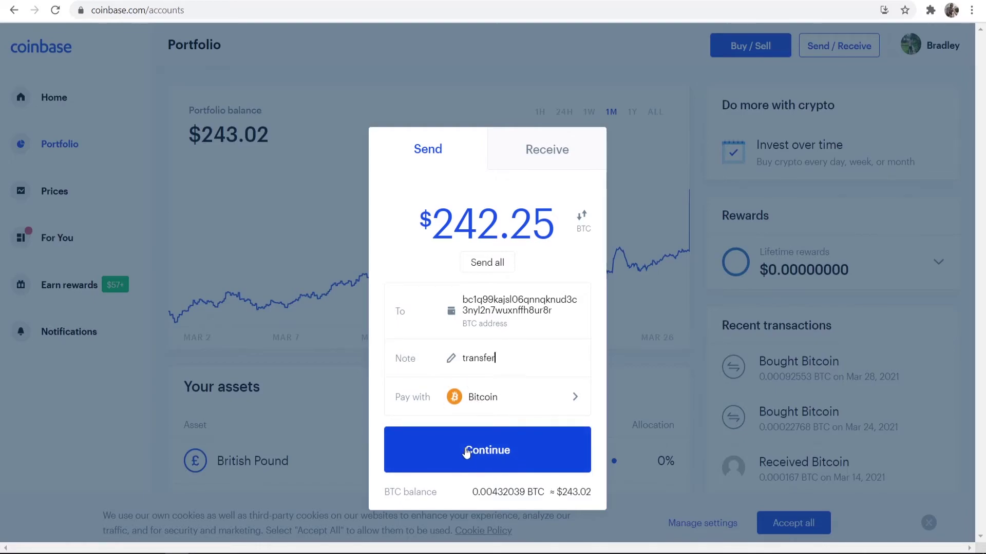
{"action": "left_click", "coordinate": [483, 455]}
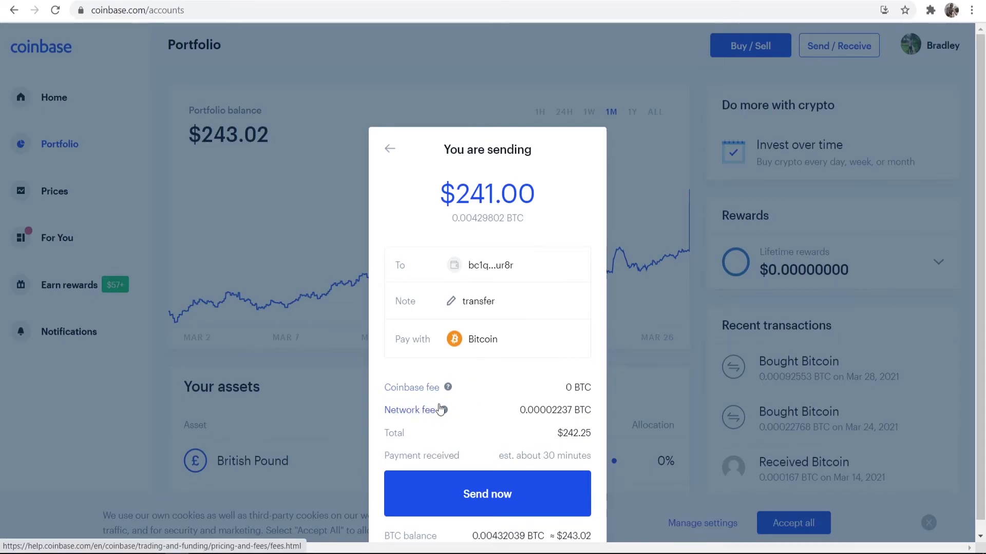
- Copy the 0.00002237 BTC network fee from the send review
{"action": "left_click_drag", "start_coordinate": [514, 413], "coordinate": [559, 411]}
{"action": "right_click", "coordinate": [559, 411]}
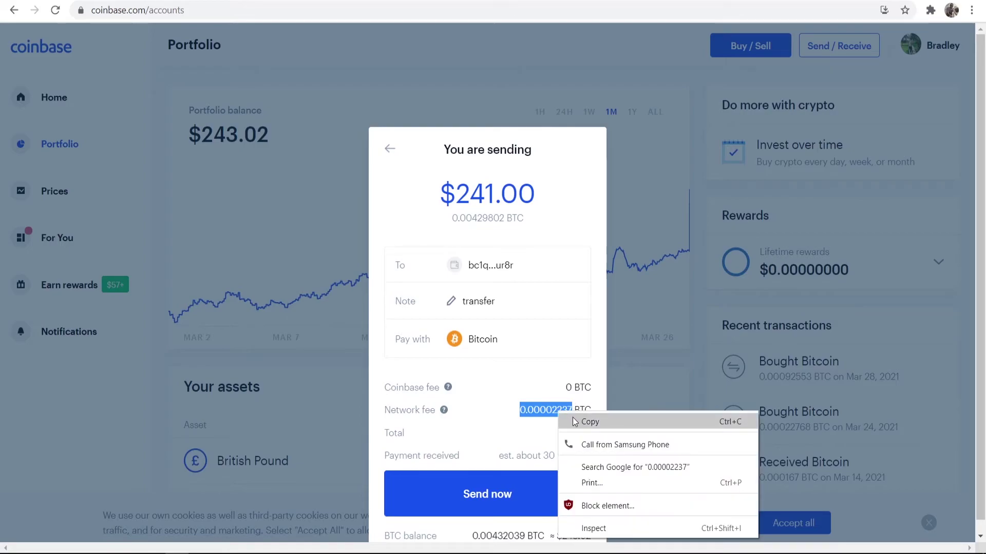
{"action": "left_click", "coordinate": [572, 417]}
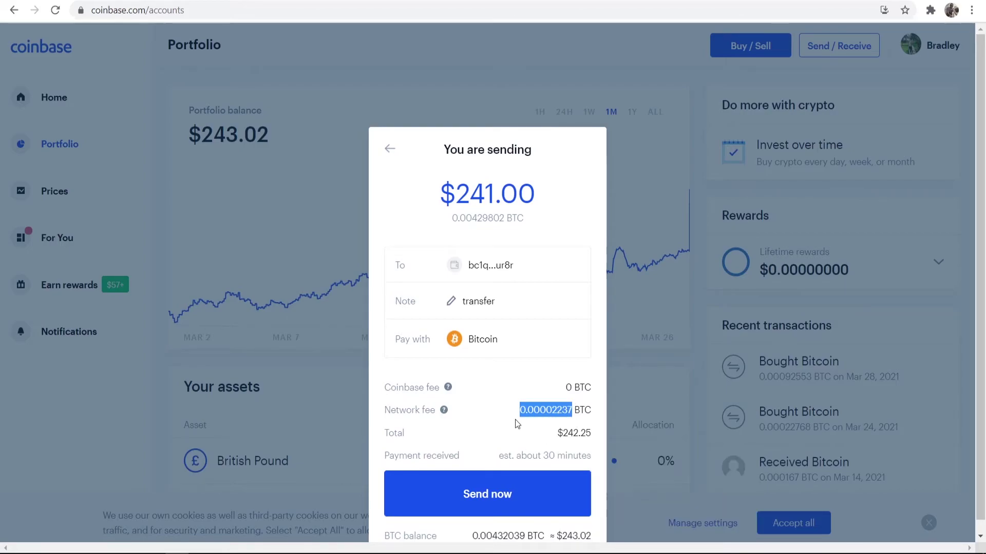
- Convert the 0.00002237 BTC fee to 1.257 USD on Preev, then return to Coinbase
{"action": "key", "text": "ctrl+t"}
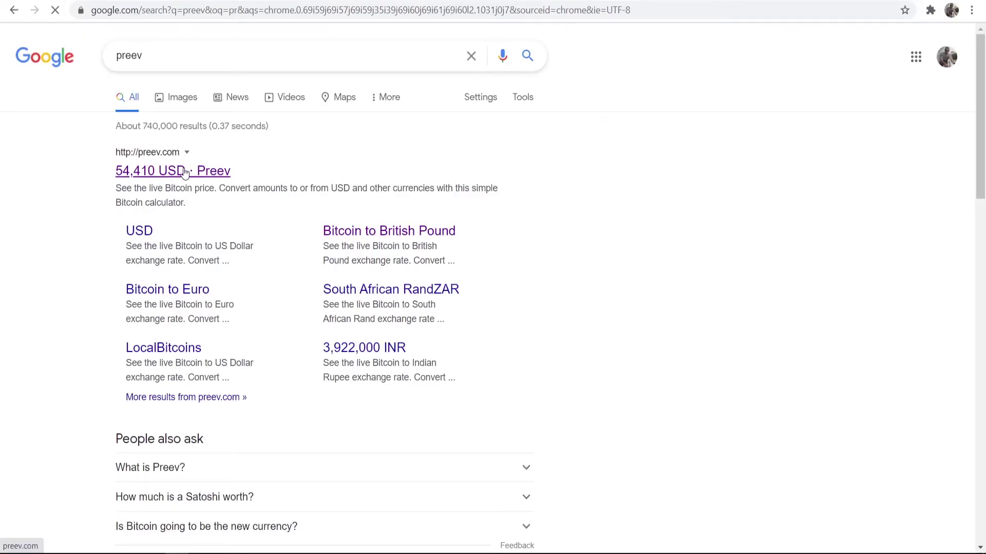
{"action": "left_click", "coordinate": [290, 285]}
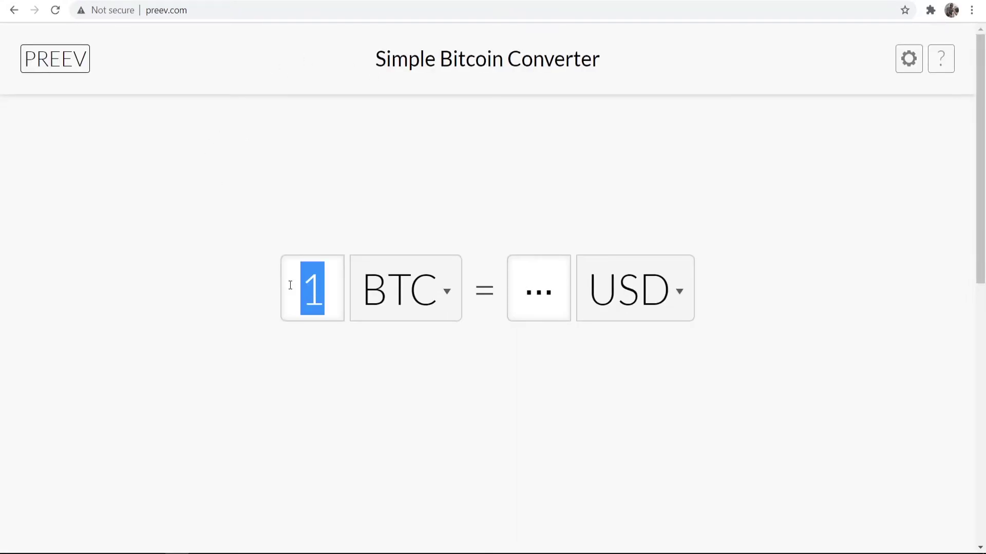
{"action": "right_click", "coordinate": [310, 288]}
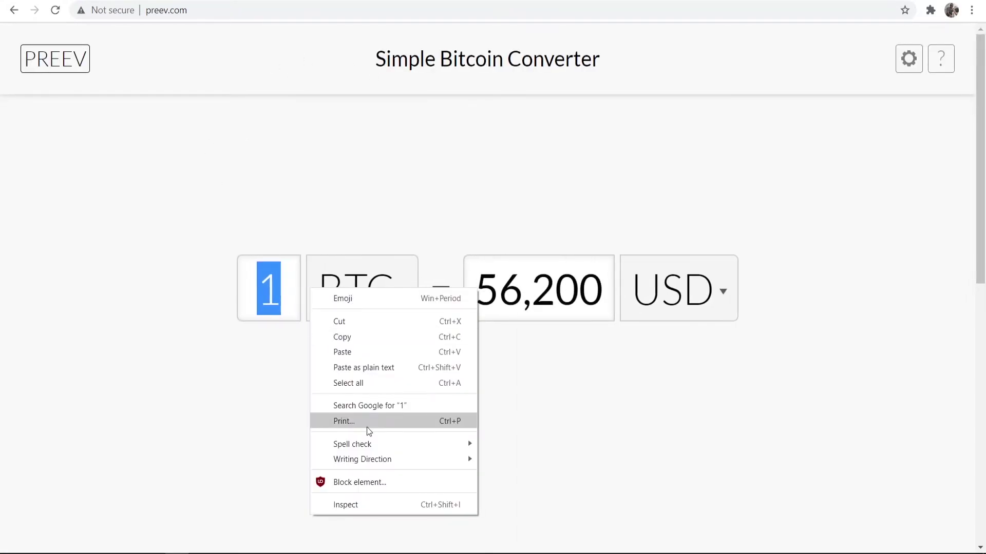
{"action": "left_click", "coordinate": [344, 353]}
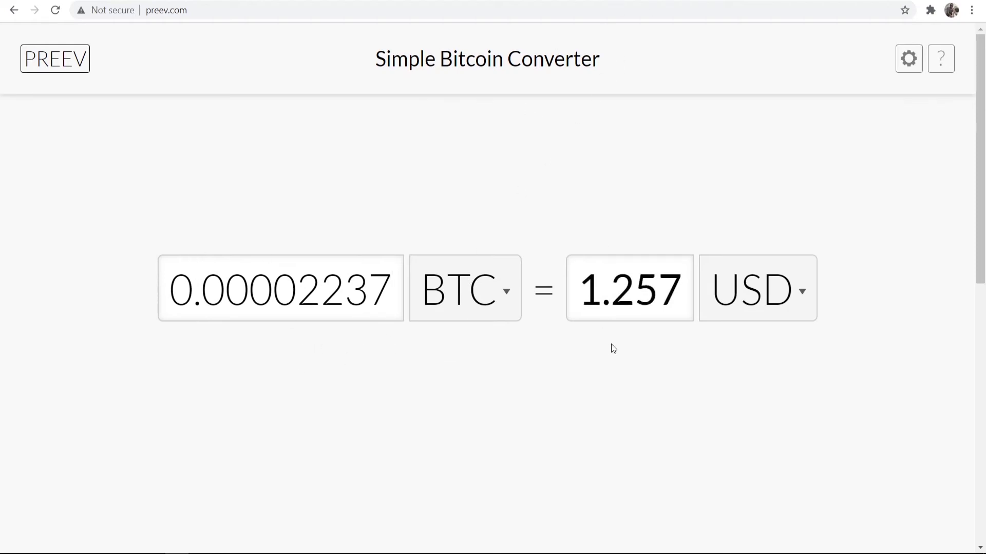
{"action": "double_click", "coordinate": [679, 286]}
{"action": "left_click_drag", "start_coordinate": [665, 286], "coordinate": [633, 273]}
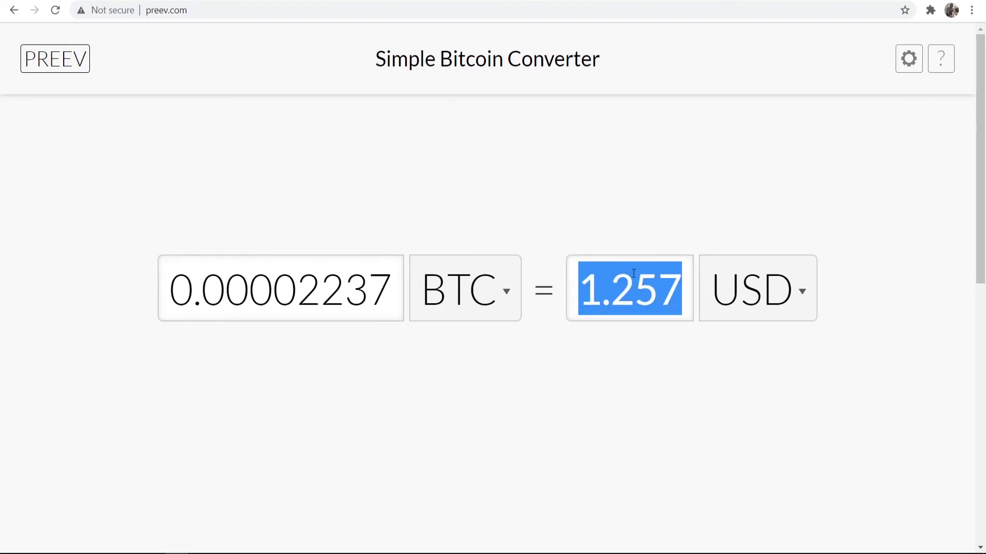
{"action": "left_click", "coordinate": [652, 183]}
{"action": "double_click", "coordinate": [672, 285]}
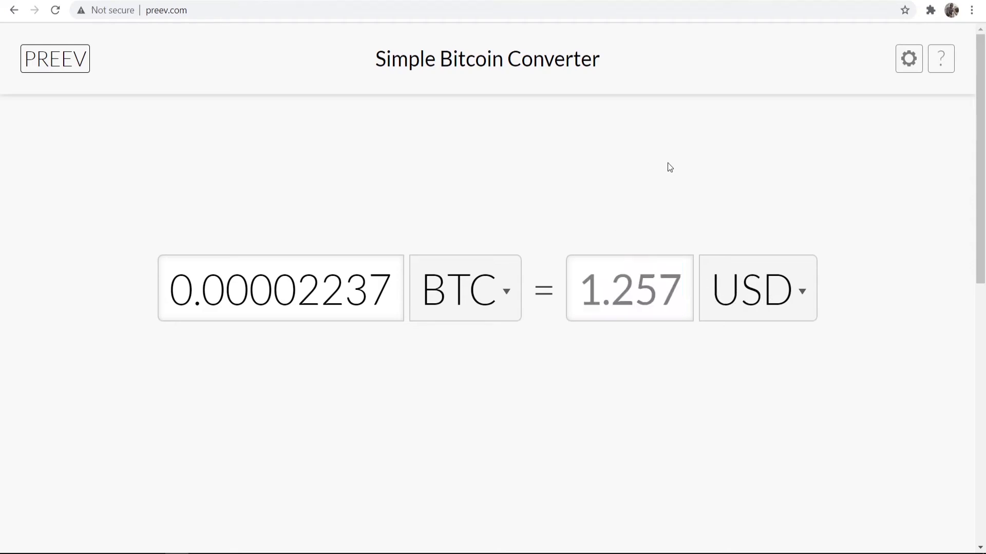
{"action": "key", "text": "alt+Tab"}
- Send 0.00429802 BTC ($241.00) to the Exodus address, entering the SMS verification code
{"action": "left_click", "coordinate": [522, 386]}
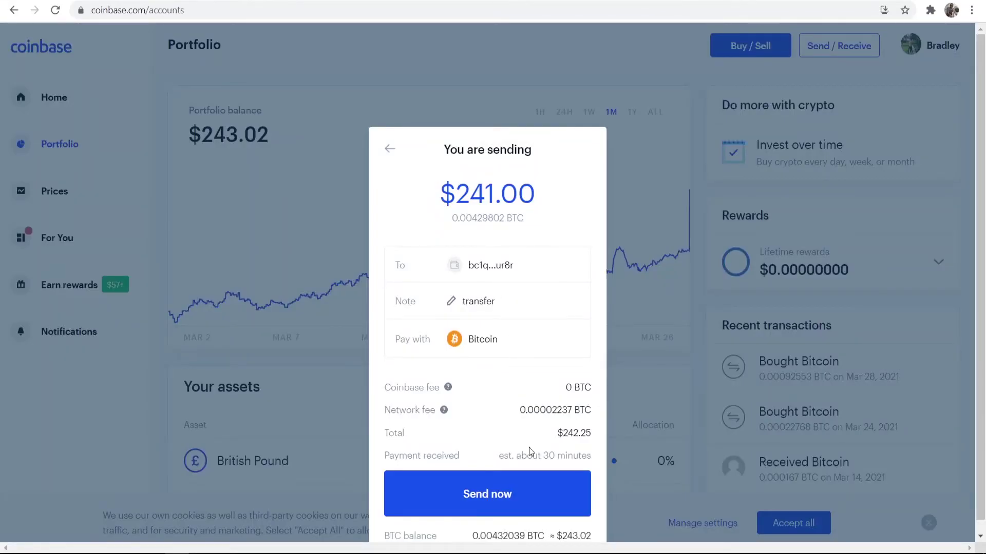
{"action": "left_click", "coordinate": [501, 495]}
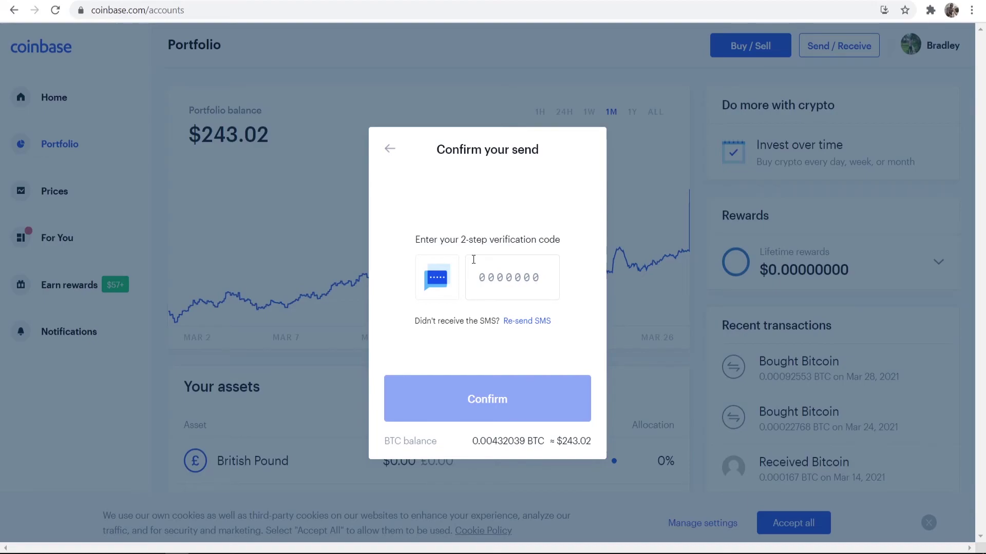
{"action": "key", "text": "ctrl+v"}
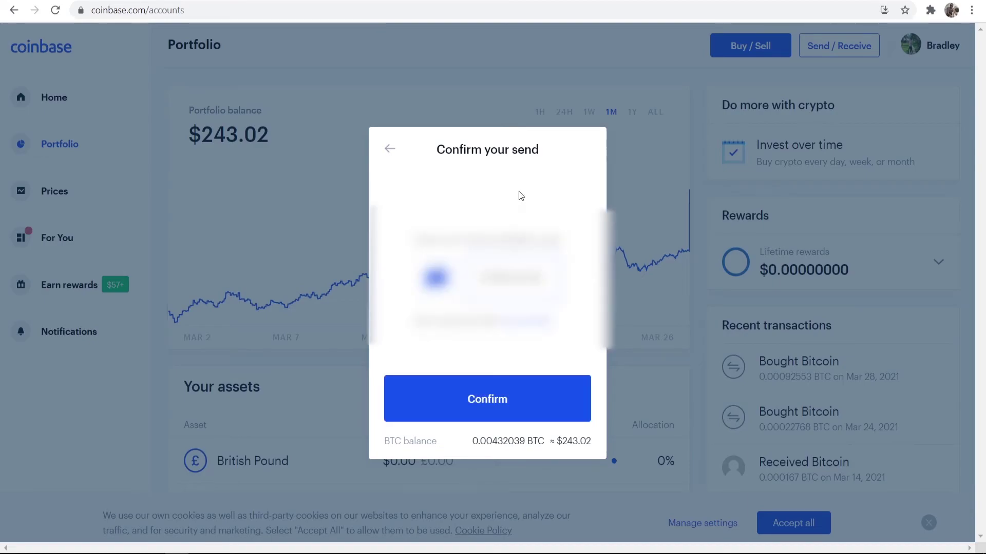
{"action": "left_click", "coordinate": [480, 403]}
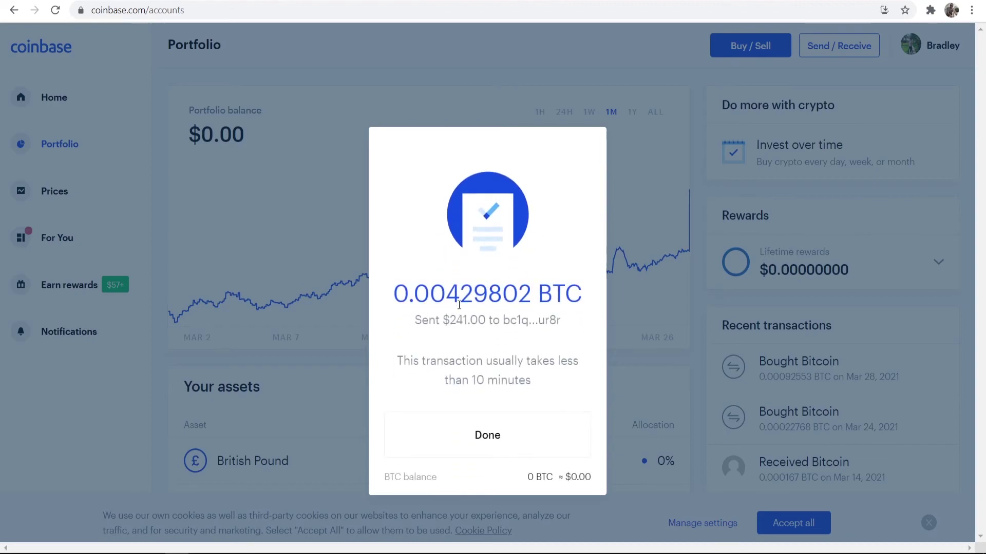
{"action": "left_click_drag", "start_coordinate": [398, 360], "coordinate": [518, 371]}
{"action": "left_click", "coordinate": [517, 372]}
{"action": "left_click", "coordinate": [480, 436]}
- Check Exodus for the received 0.00429802 BTC, then view the $277.31 portfolio overview
{"action": "left_click", "coordinate": [200, 544]}
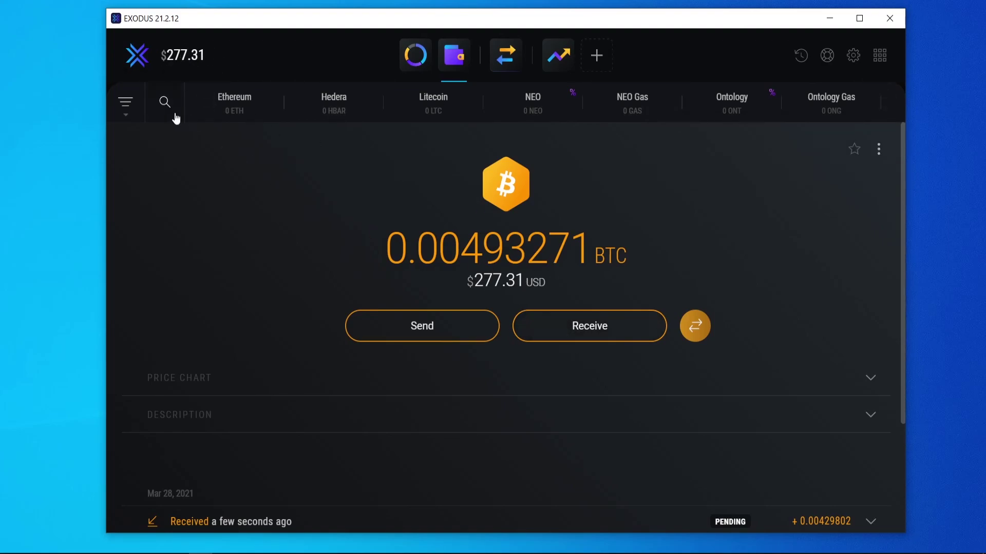
{"action": "left_click", "coordinate": [415, 55]}
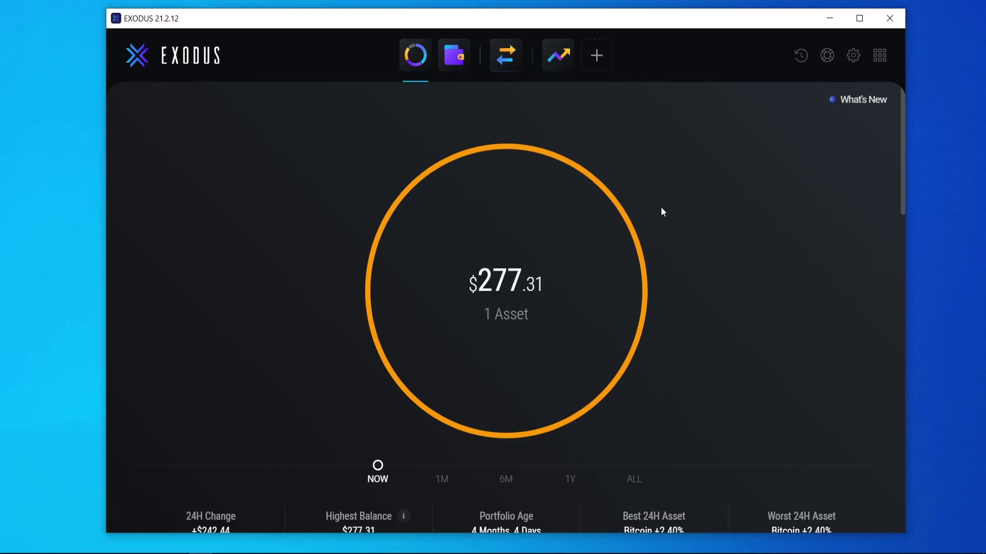